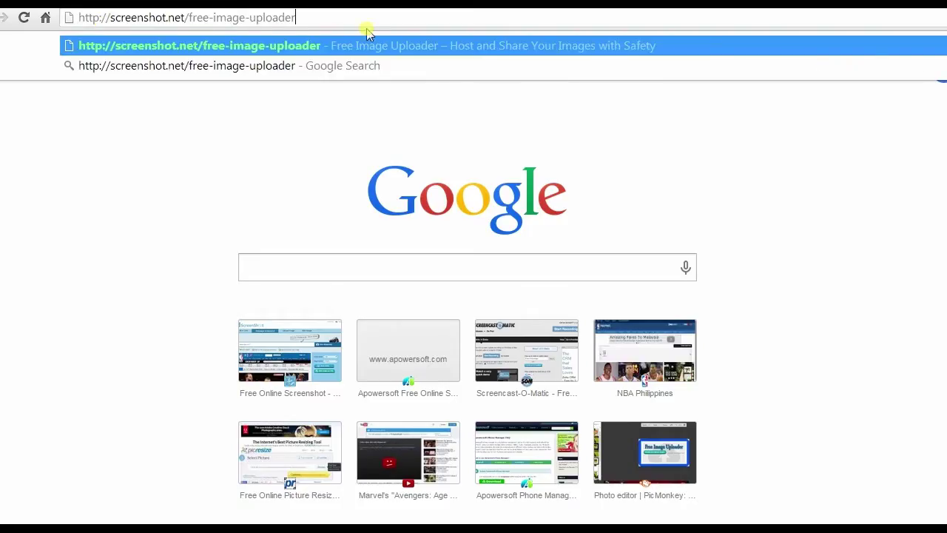
# Step: Open screenshot.net/free-image-uploader and upload the JPEG image "hulk buster vs hulk" from the desktop
pyautogui.press('Return')
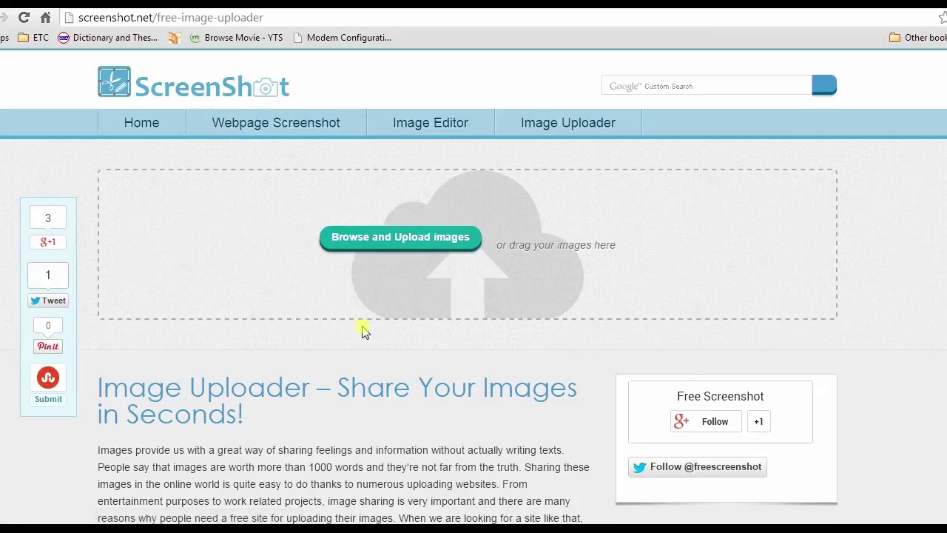
pyautogui.click(391, 252)
pyautogui.moveTo(552, 221); pyautogui.dragTo(546, 319)
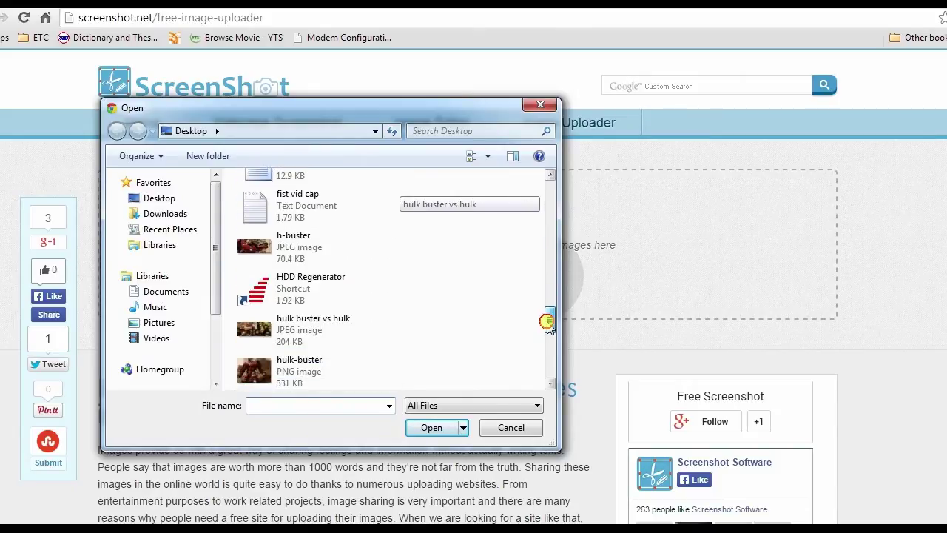
pyautogui.click(300, 328)
pyautogui.click(436, 428)
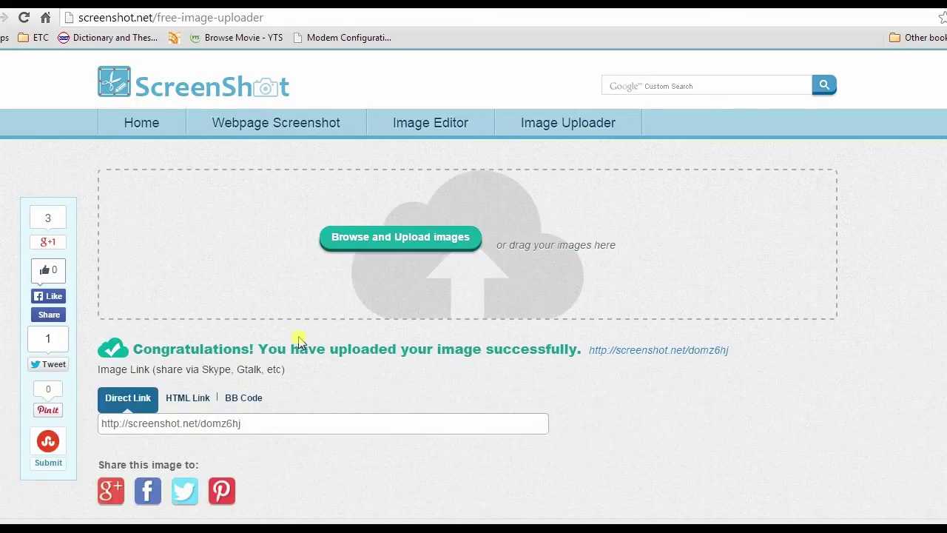
# Step: Open the uploaded image's page in the browser from its direct link beside the upload confirmation
pyautogui.scroll(-1, 522, 325)
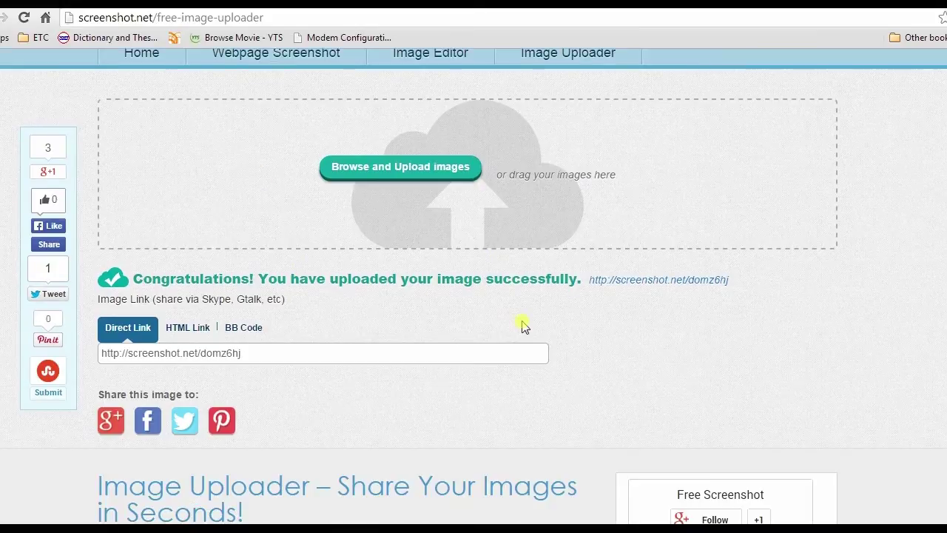
pyautogui.rightClick(625, 282)
pyautogui.click(645, 293)
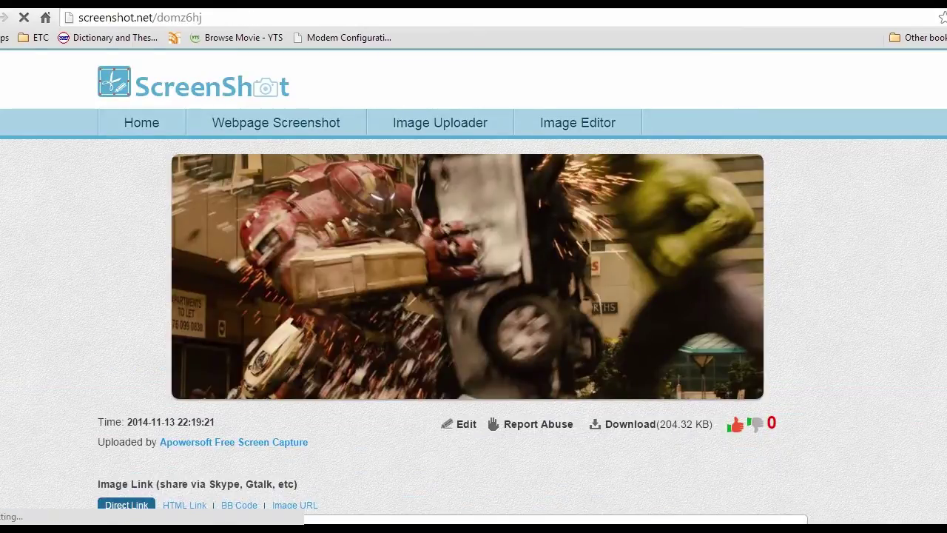
# Step: Share the uploaded image's link to Facebook from its page and publish the post
pyautogui.scroll(-2, 473, 286)
pyautogui.scroll(1, 474, 286)
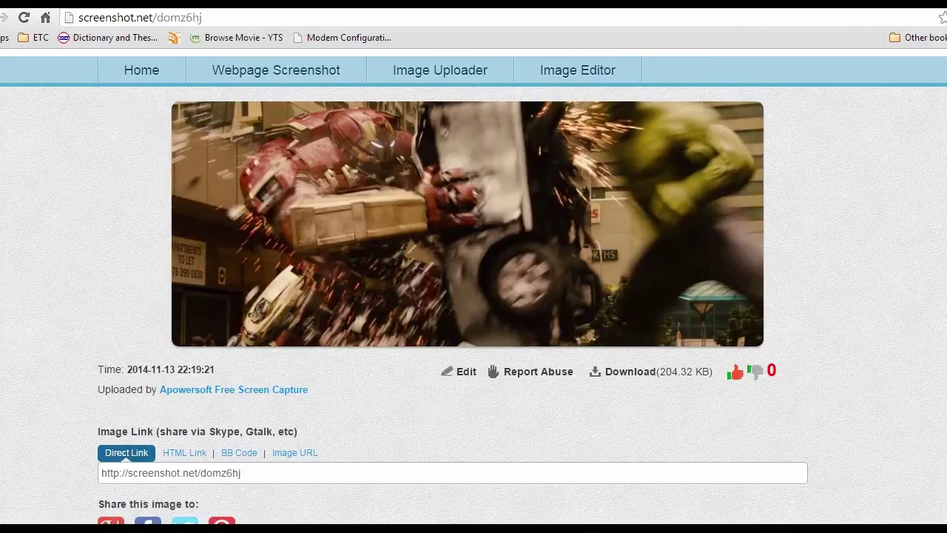
pyautogui.scroll(-1, 473, 285)
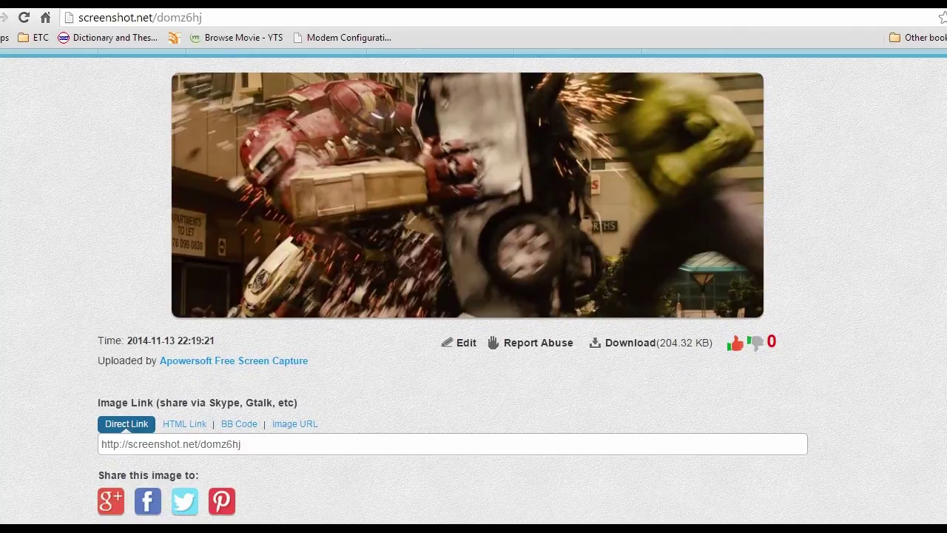
pyautogui.click(147, 501)
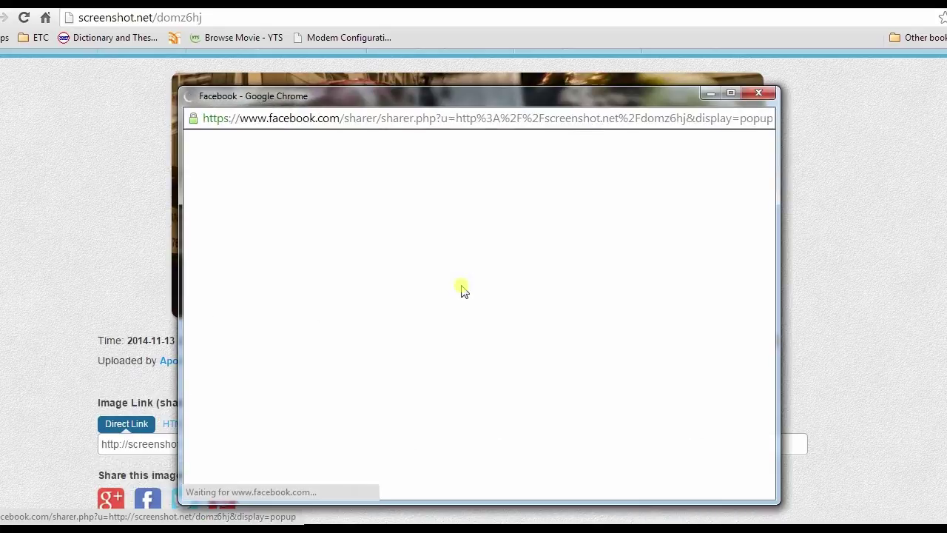
pyautogui.click(718, 325)
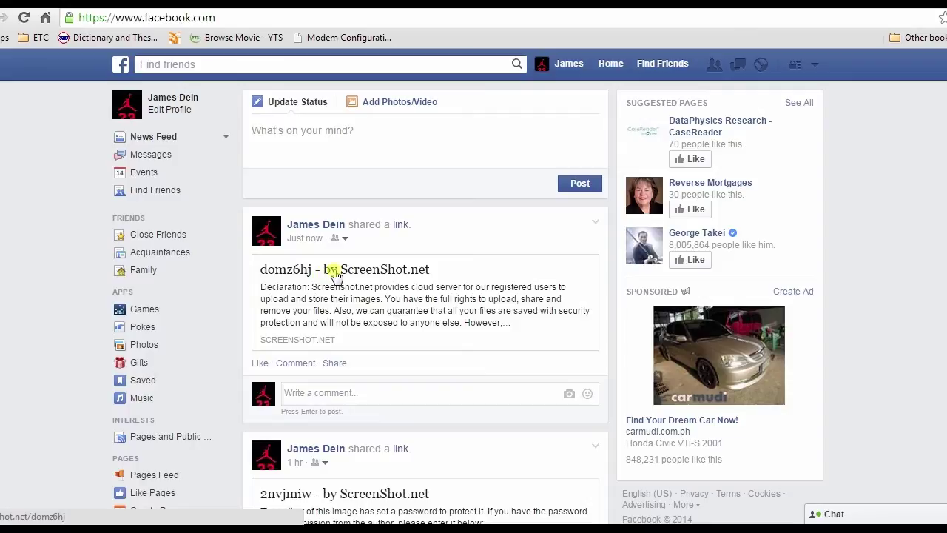
# Step: Return to the image's page through the newly shared Facebook post and open the image in the online editor
pyautogui.click(330, 272)
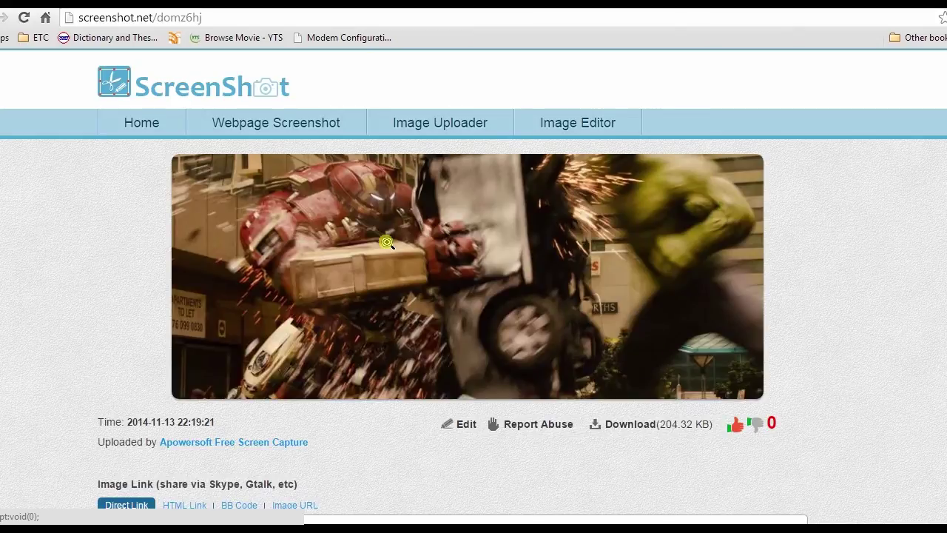
pyautogui.scroll(-1, 387, 243)
pyautogui.scroll(1, 754, 340)
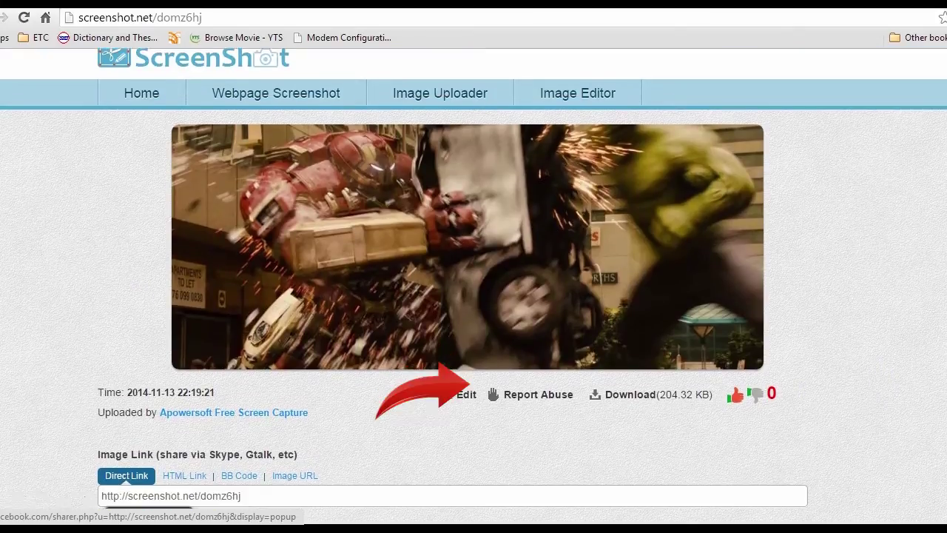
pyautogui.click(463, 382)
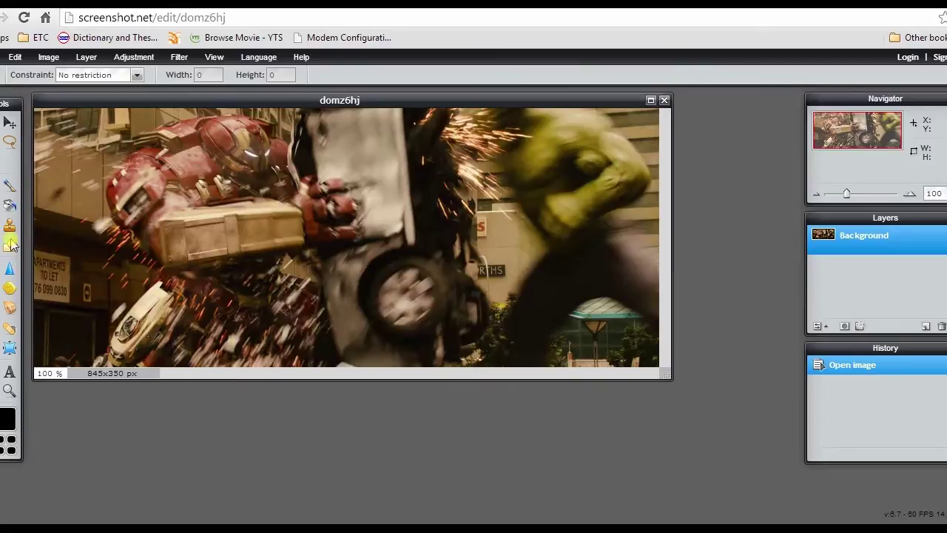
# Step: Add the text "Hulk buster vs Hulk" across the middle of the image in Verdana size 30, coloured violet (#531fe0)
pyautogui.click(9, 371)
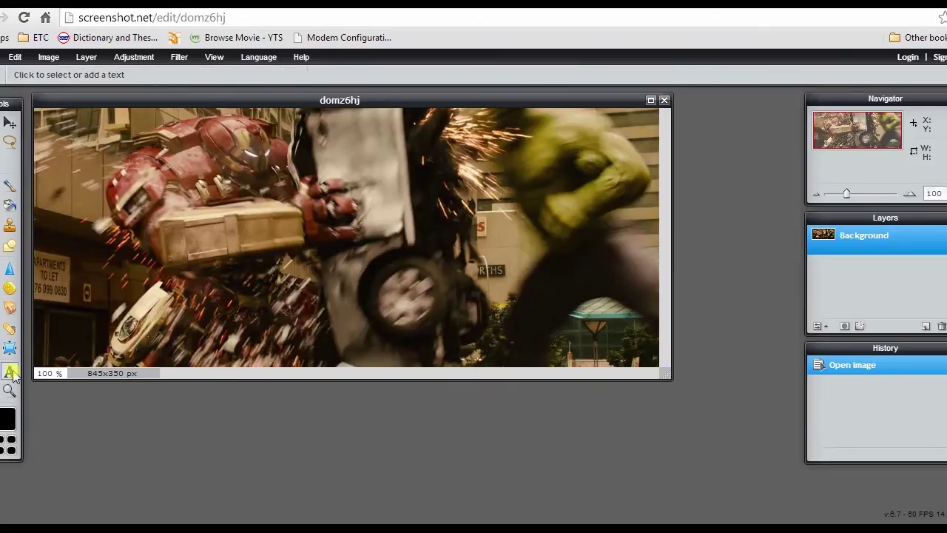
pyautogui.click(250, 256)
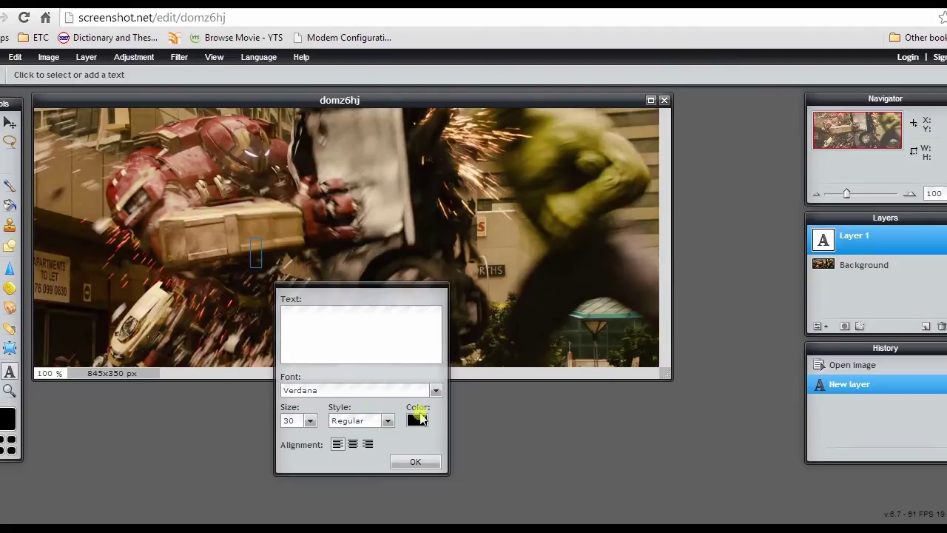
pyautogui.click(417, 417)
pyautogui.click(427, 224)
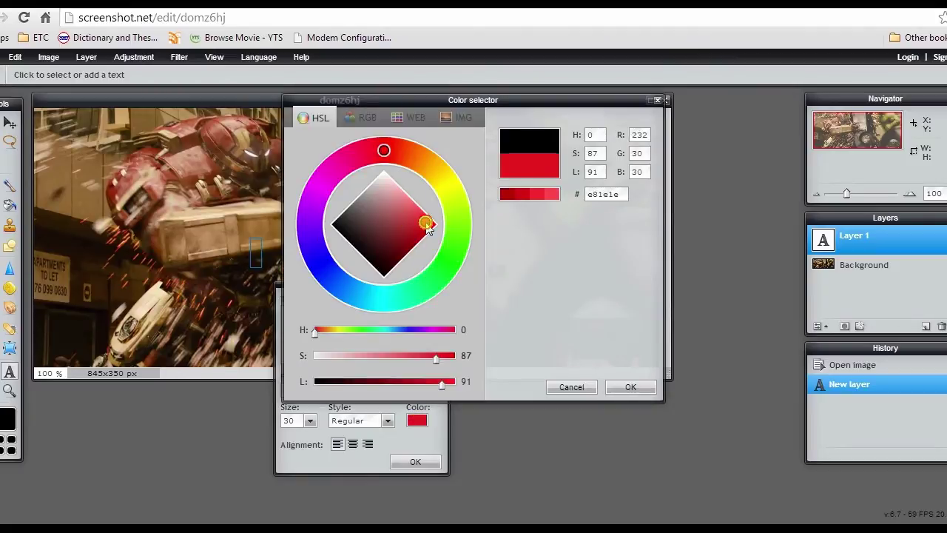
pyautogui.click(313, 243)
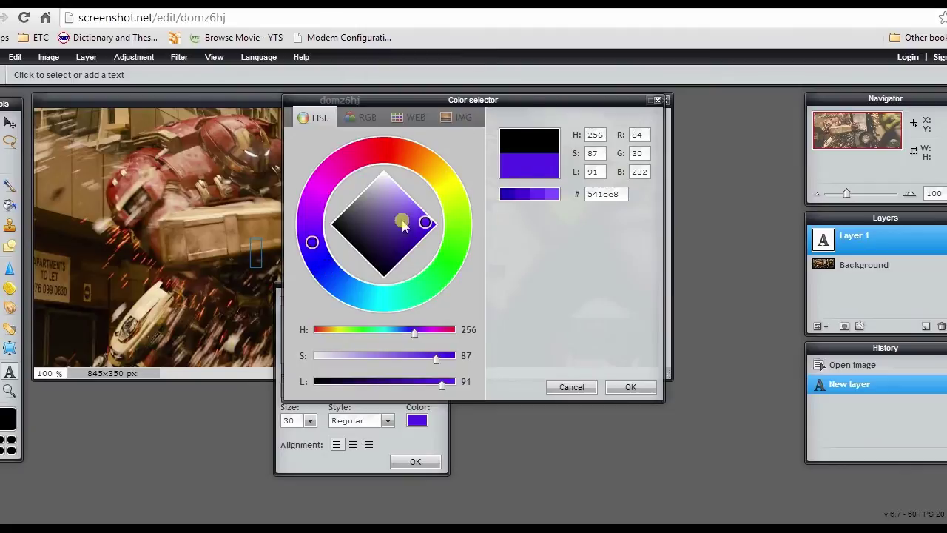
pyautogui.click(427, 226)
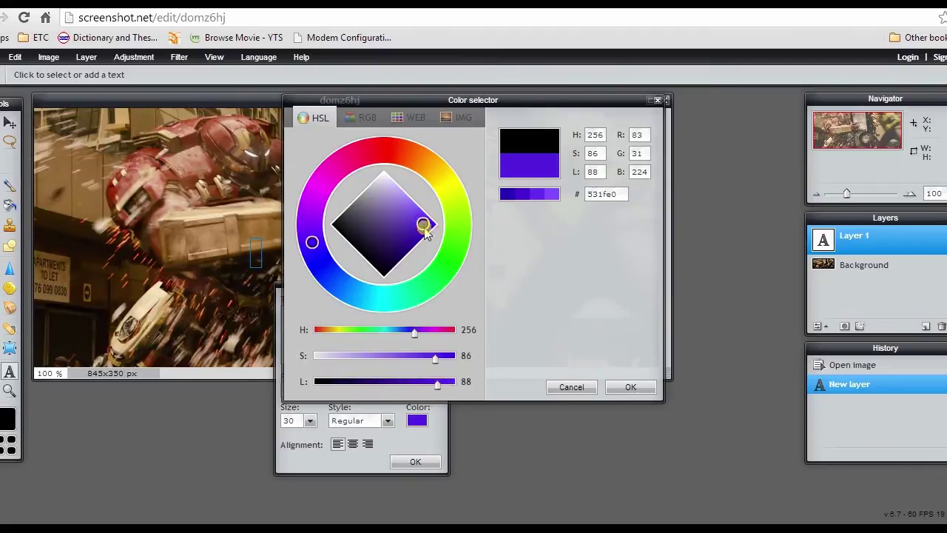
pyautogui.click(630, 387)
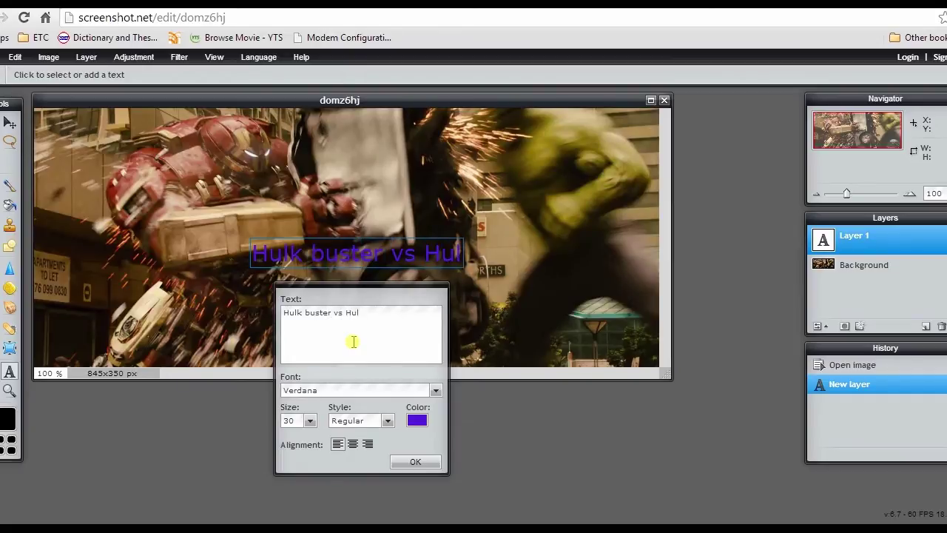
pyautogui.click(419, 461)
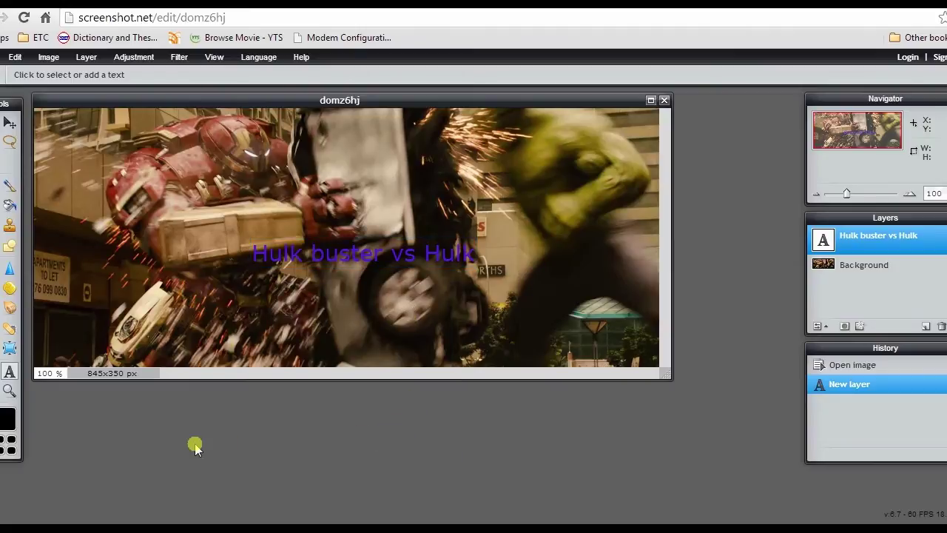
# Step: Save the edited image to the computer's desktop as the JPEG hulkbuster01 and open the saved file
pyautogui.click(2, 57)
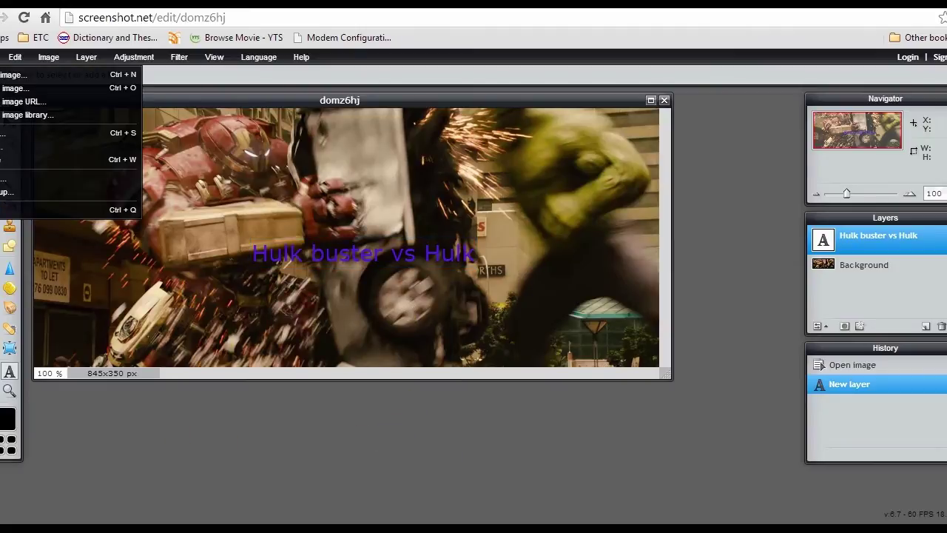
pyautogui.click(7, 132)
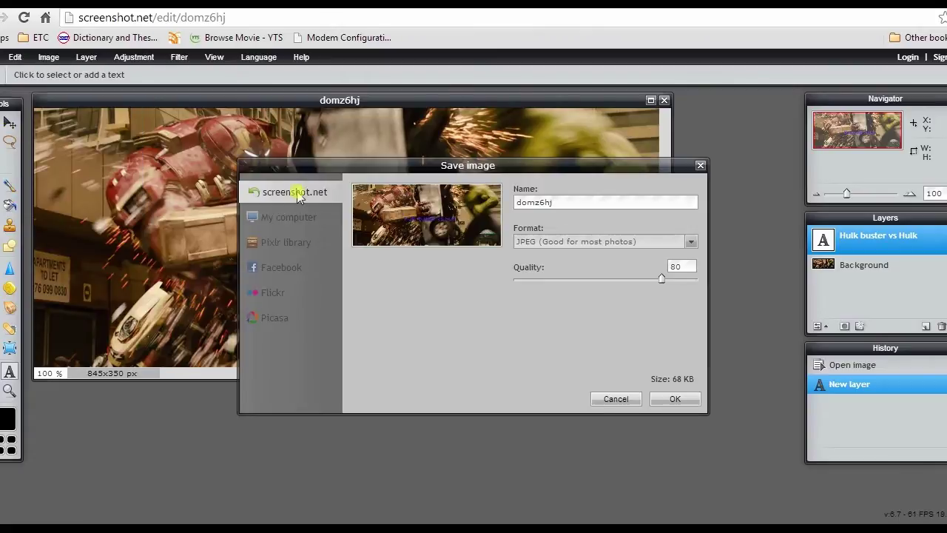
pyautogui.click(290, 217)
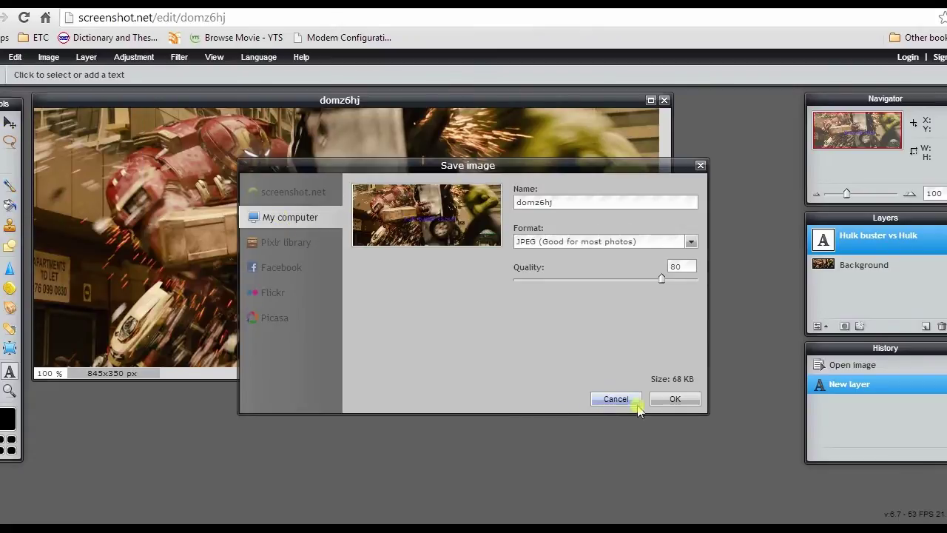
pyautogui.click(680, 400)
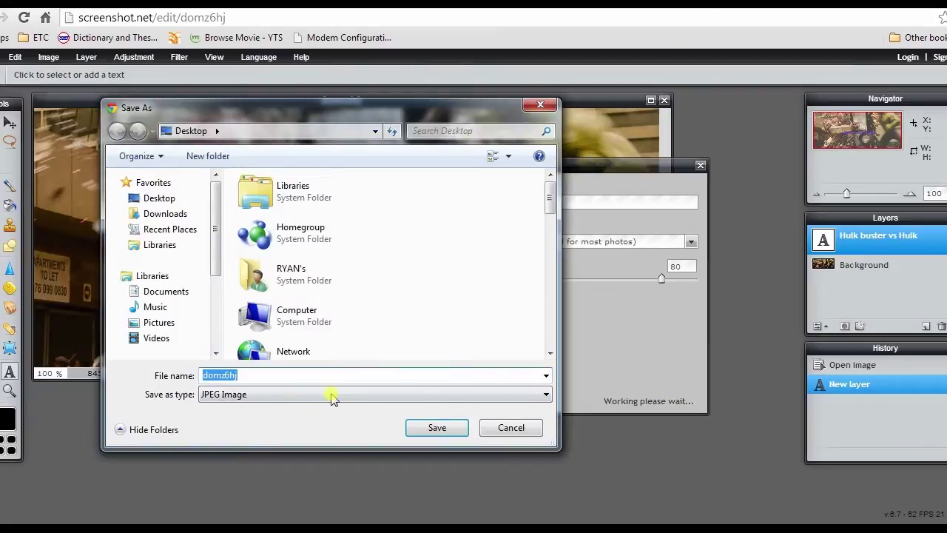
pyautogui.write('hulk')
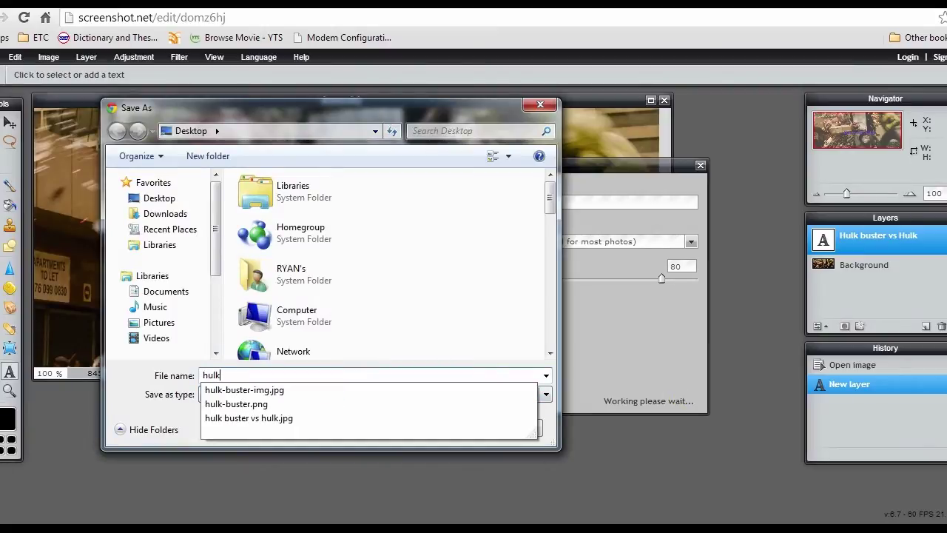
pyautogui.write('buster01')
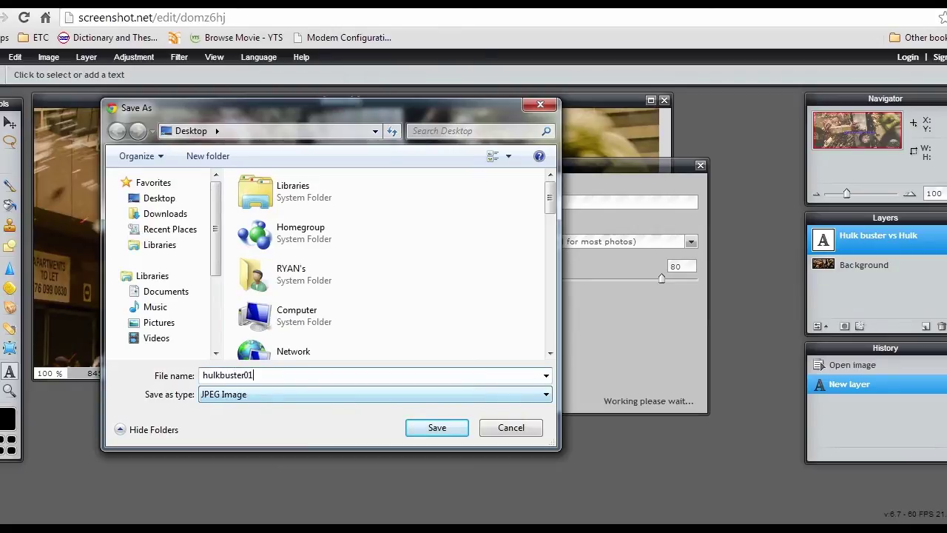
pyautogui.press('Return')
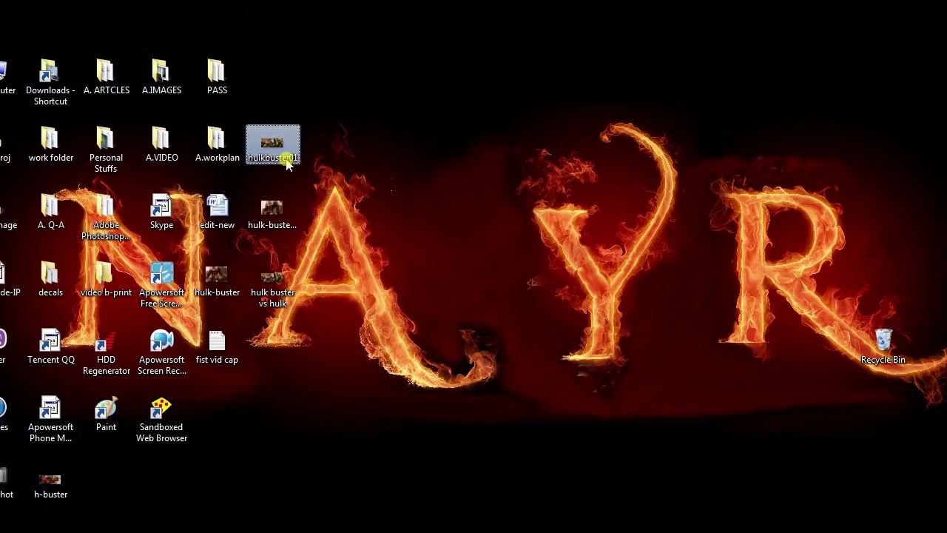
pyautogui.doubleClick(288, 157)
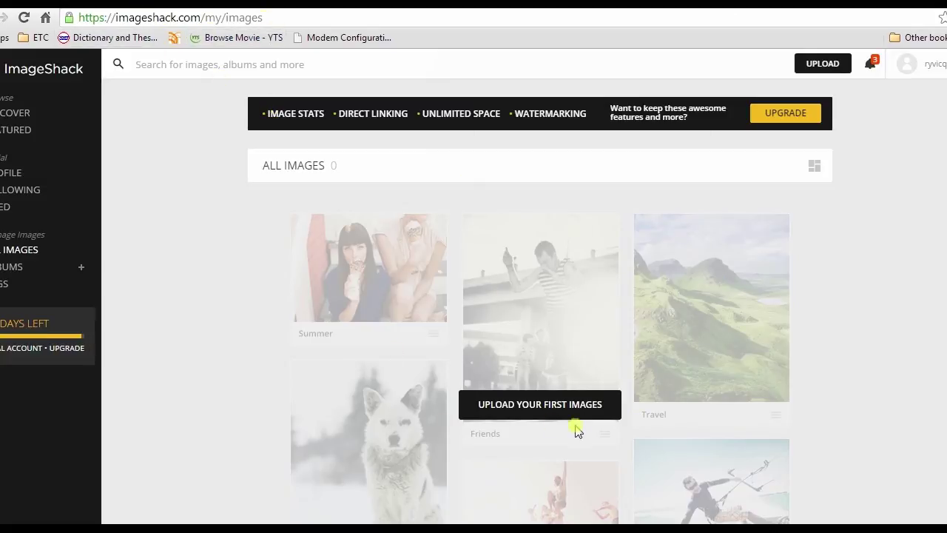
# Step: Upload the JPEG "hulk buster vs hulk" from the desktop to My Images on ImageShack without resizing
pyautogui.click(530, 411)
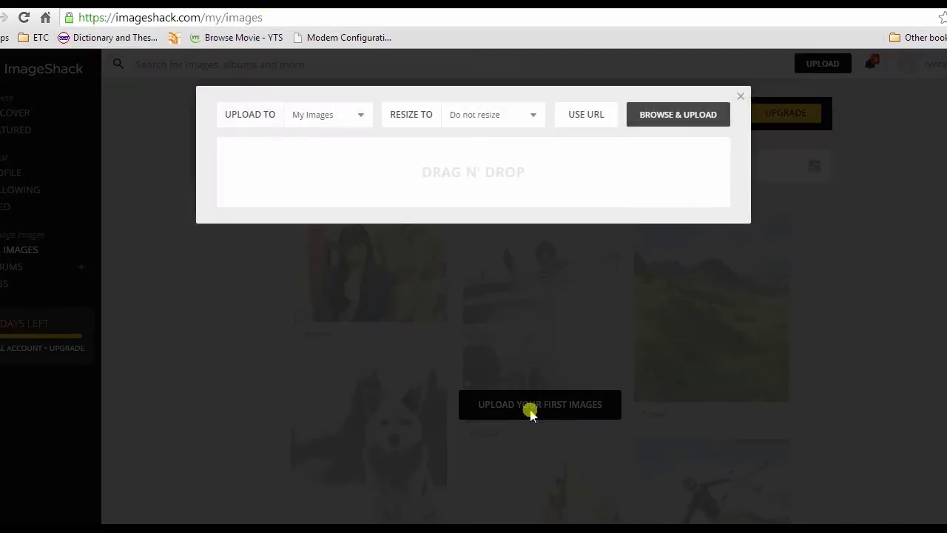
pyautogui.click(675, 115)
pyautogui.moveTo(549, 194); pyautogui.dragTo(550, 348)
pyautogui.click(310, 318)
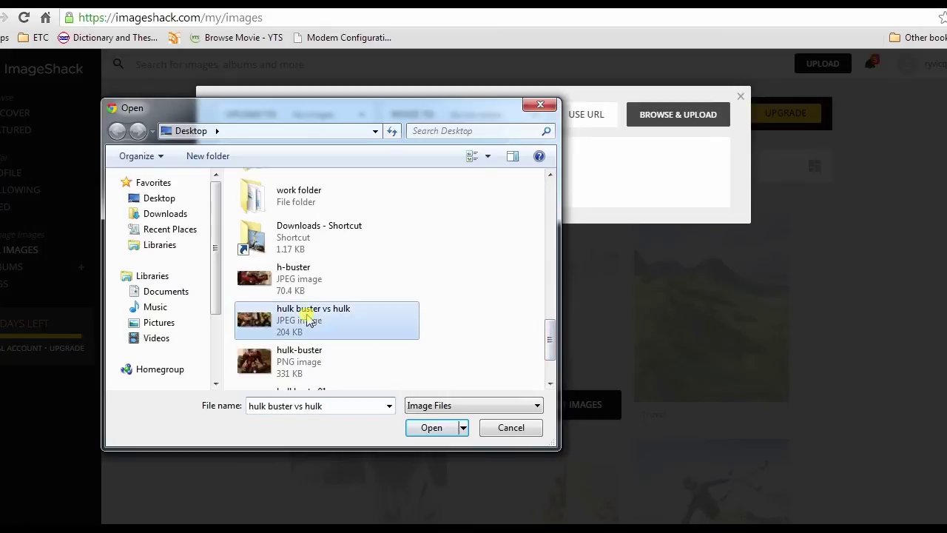
pyautogui.click(423, 429)
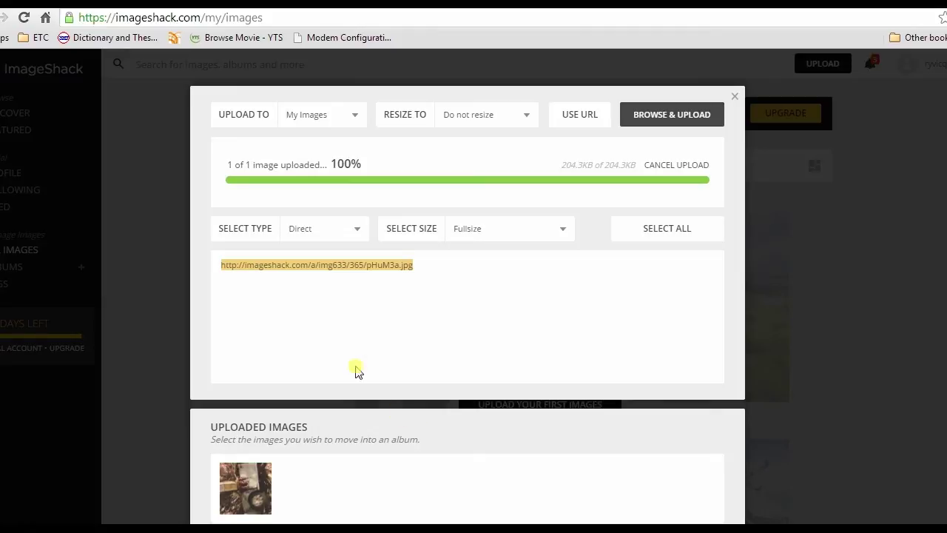
# Step: Go to the ImageShack image collection and open the uploaded "hulk buster vs hulk" picture
pyautogui.scroll(-1, 245, 445)
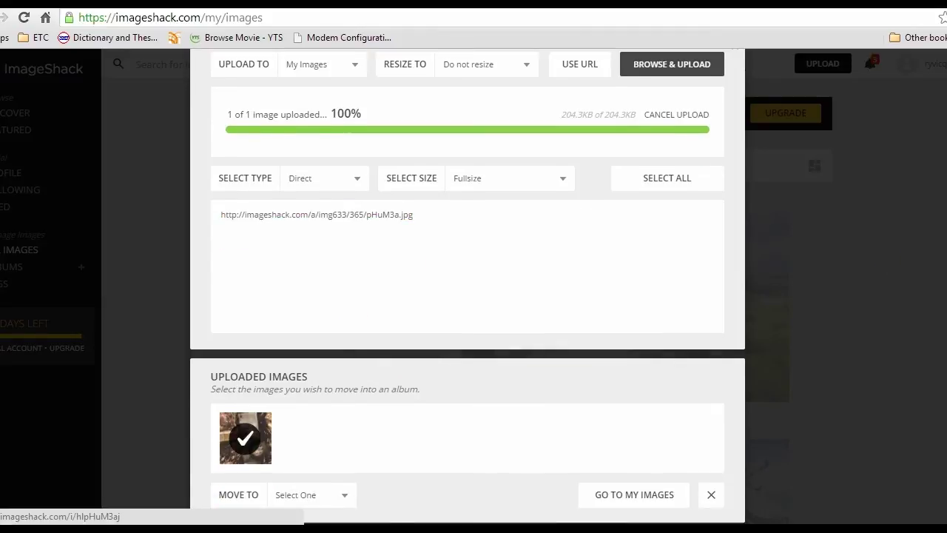
pyautogui.click(627, 502)
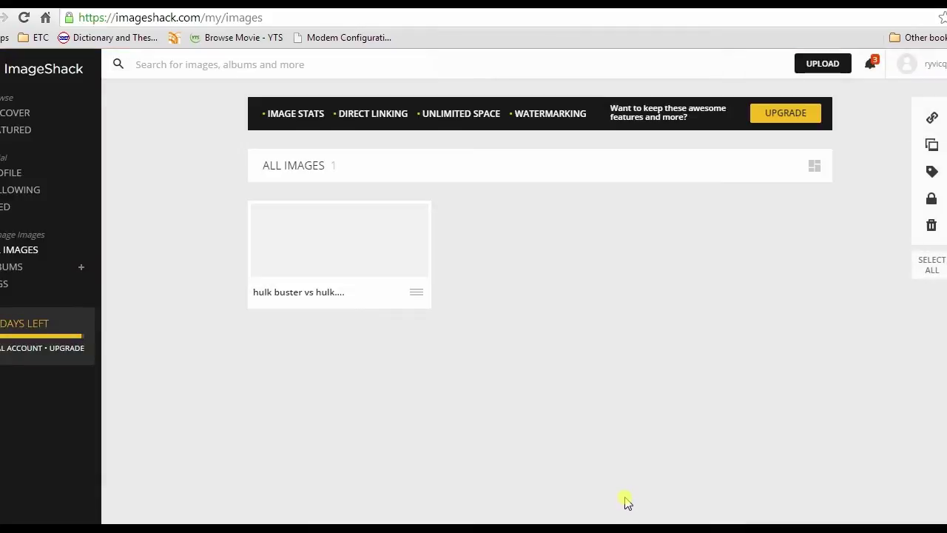
pyautogui.click(356, 257)
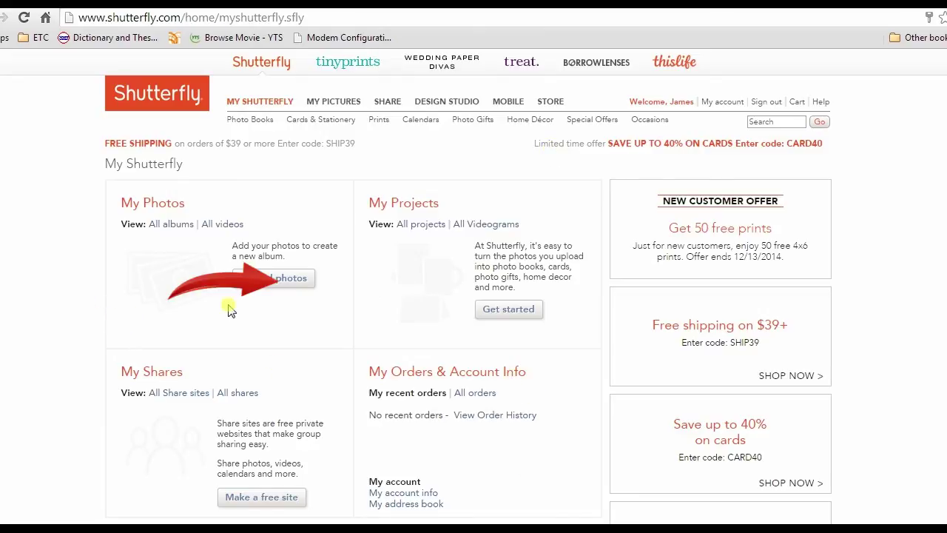
# Step: Upload the JPEG "hulk buster vs hulk" from the desktop to the existing Shutterfly album 2014-11-14
pyautogui.click(289, 284)
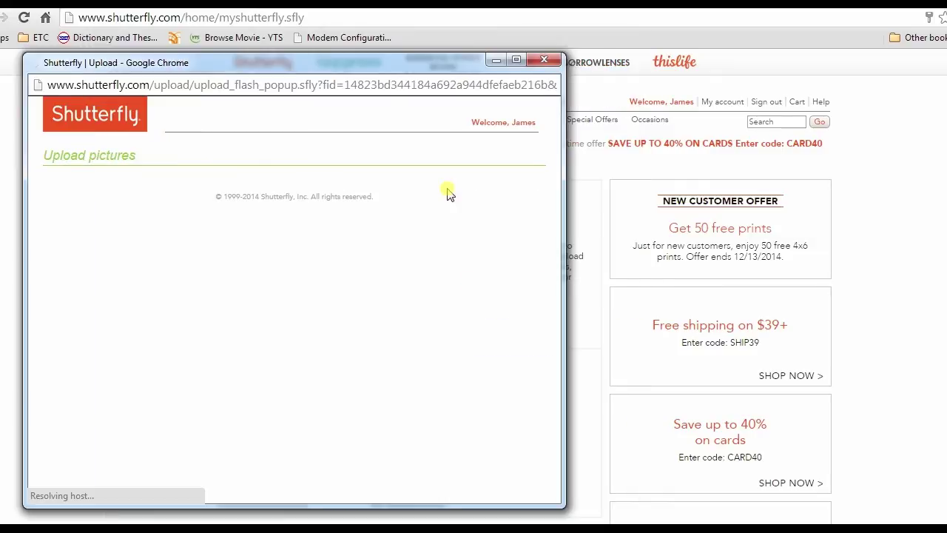
pyautogui.click(115, 208)
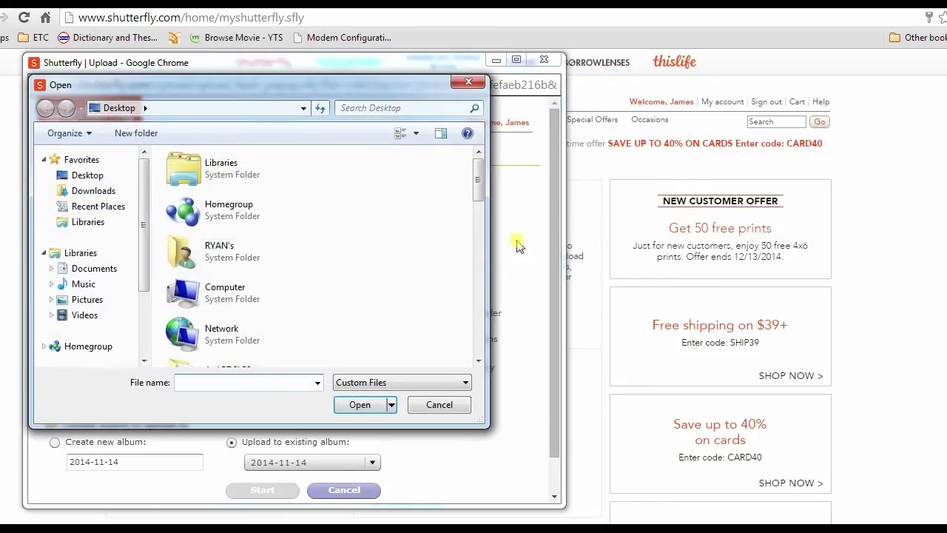
pyautogui.moveTo(482, 191); pyautogui.dragTo(475, 326)
pyautogui.click(251, 315)
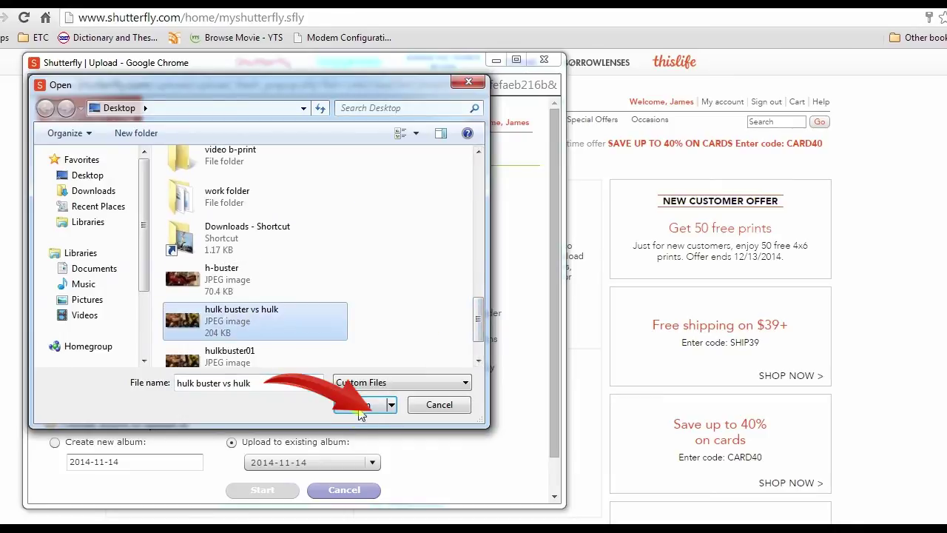
pyautogui.click(359, 407)
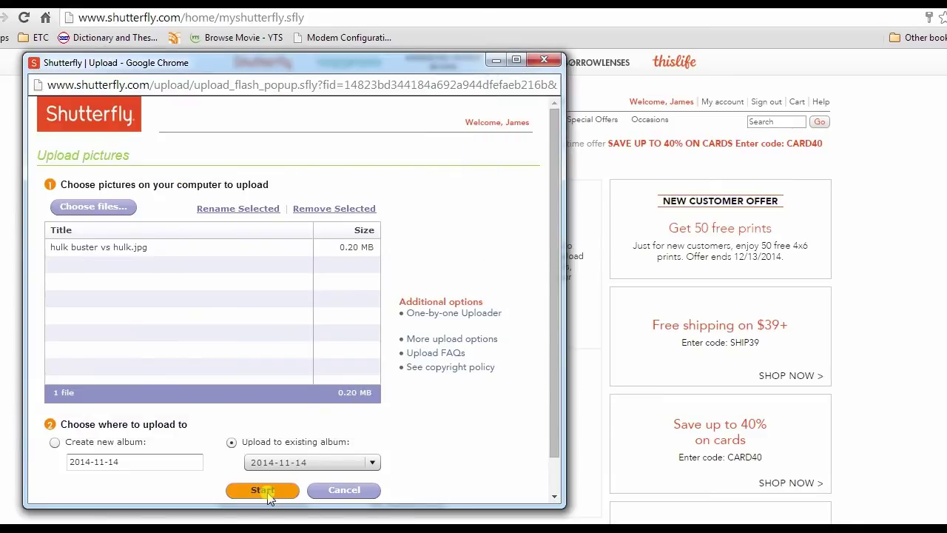
pyautogui.click(268, 493)
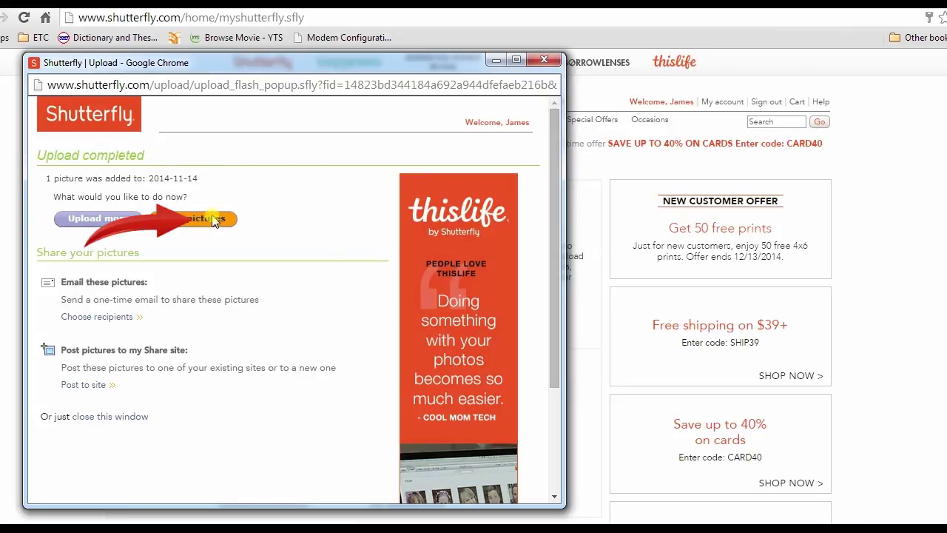
# Step: View the uploaded pictures in album 2014-11-14 and open the second "hulk buster vs hulk.jpg" at larger size
pyautogui.click(210, 218)
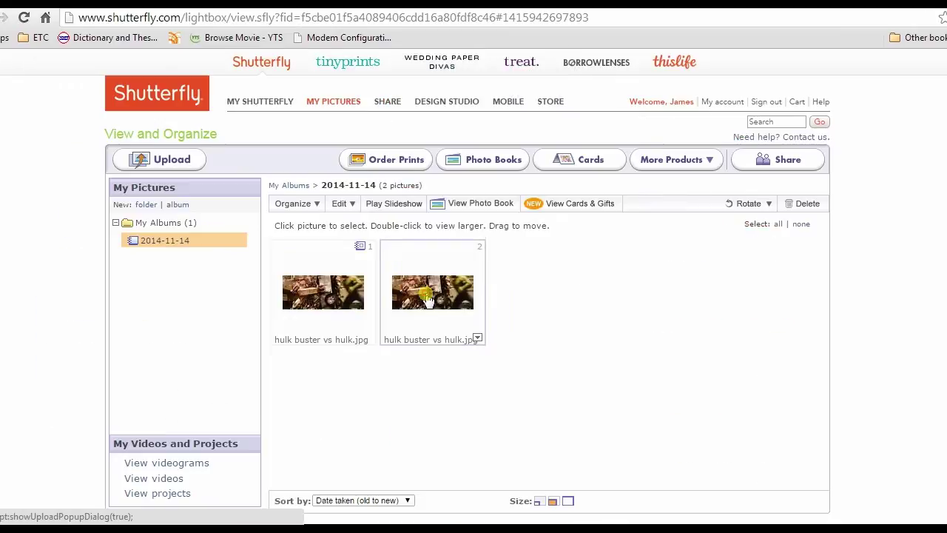
pyautogui.click(429, 299)
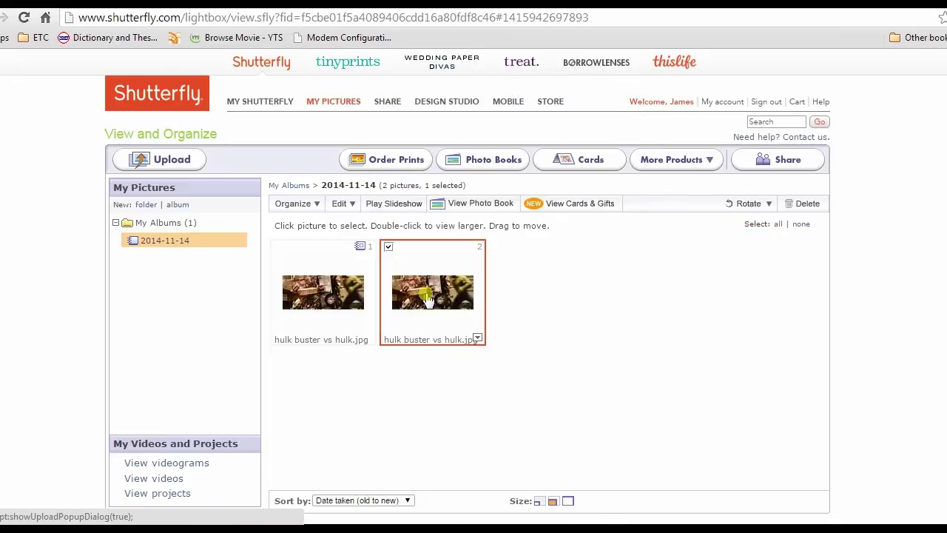
pyautogui.doubleClick(430, 299)
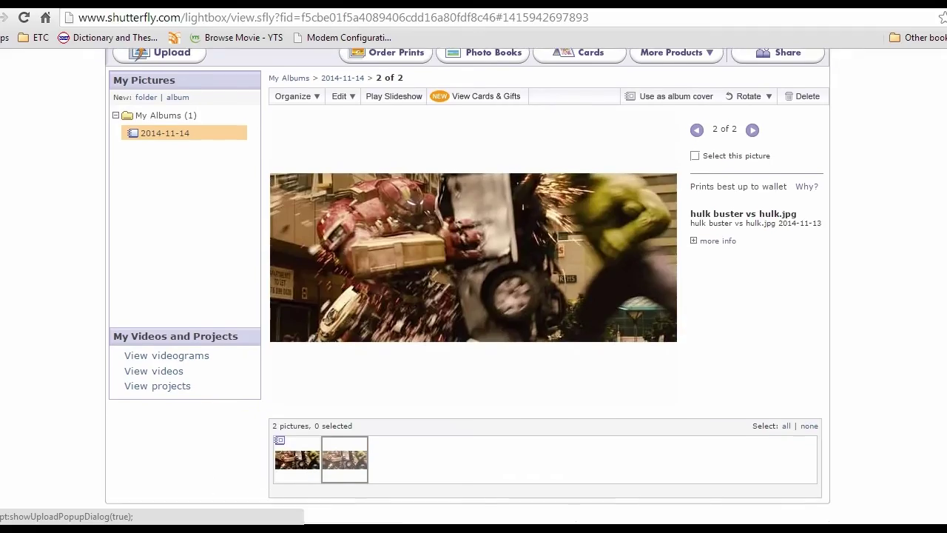